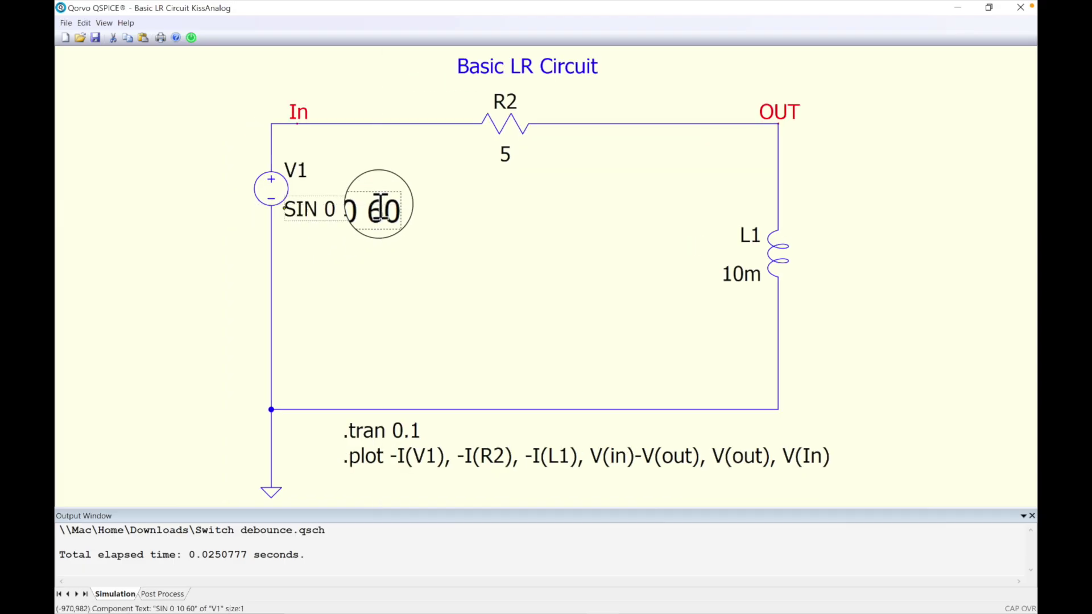
Replace V1's sine parameters with 0 10 60: offset 0, amplitude 10, 60 Hz.
click(384, 209)
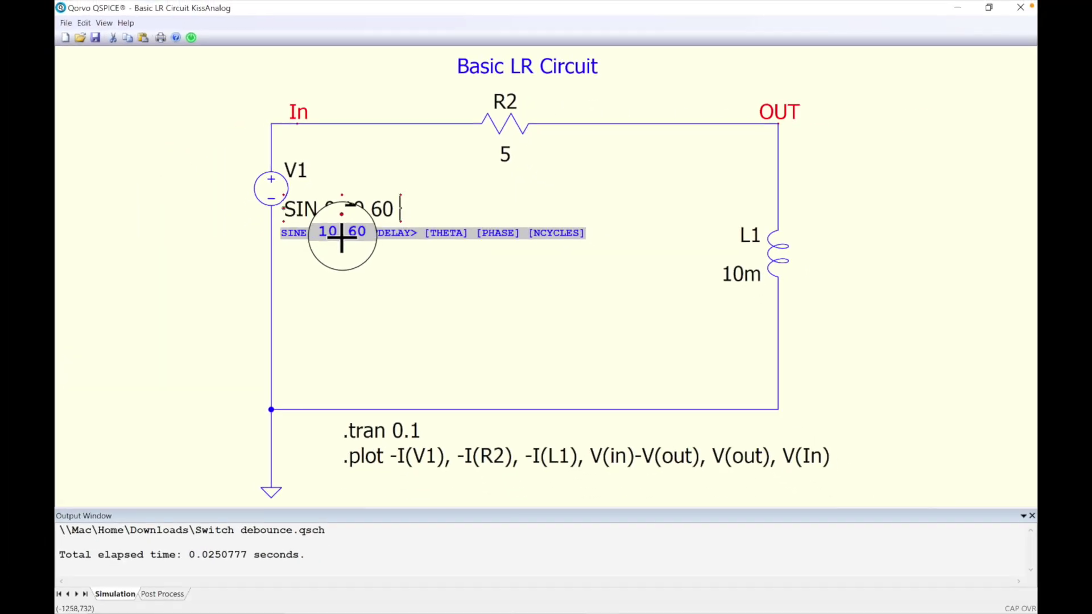
click(434, 243)
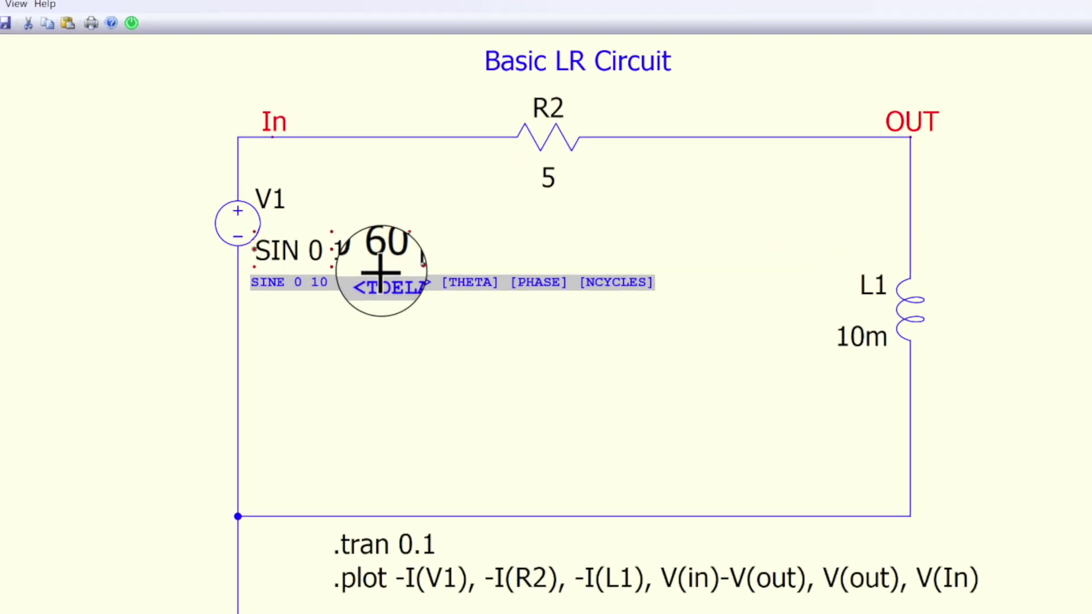
key(BackSpace)
key(BackSpace)
key(BackSpace)
key(BackSpace)
key(BackSpace)
key(BackSpace)
key(BackSpace)
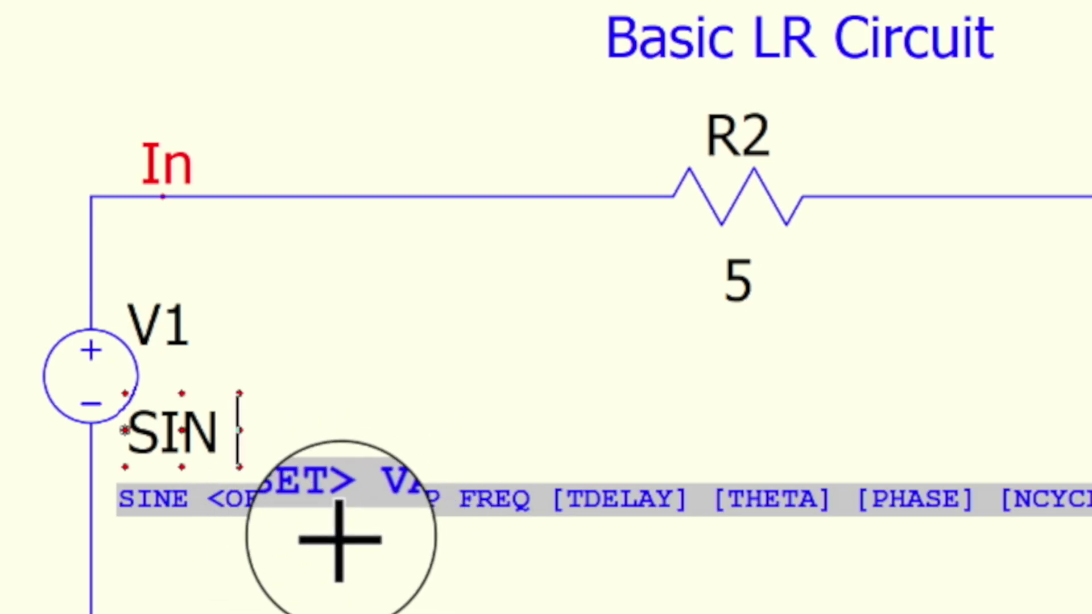
text(0)
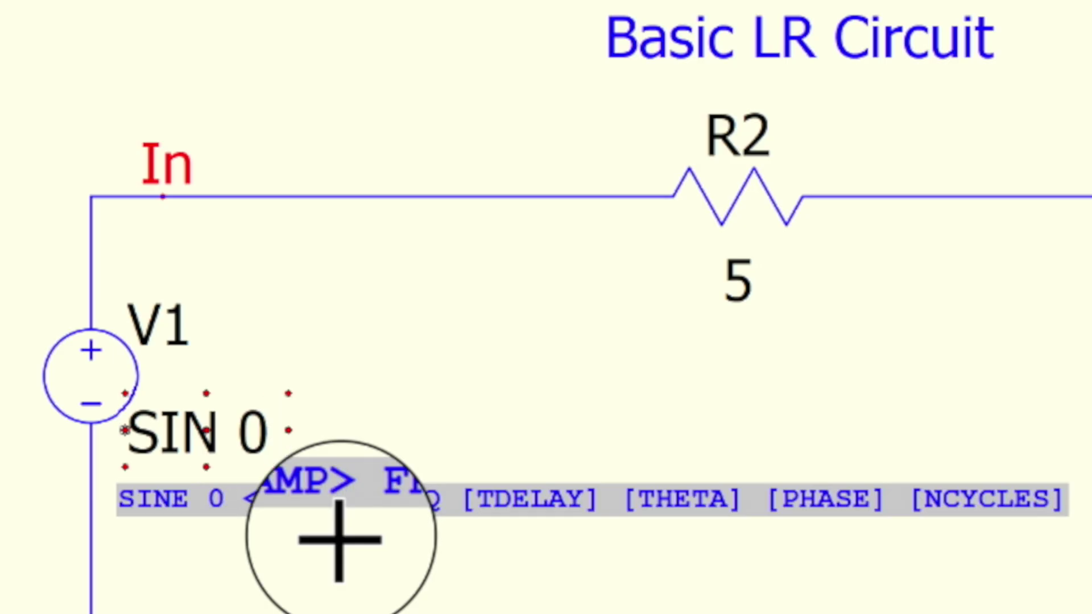
text( 10)
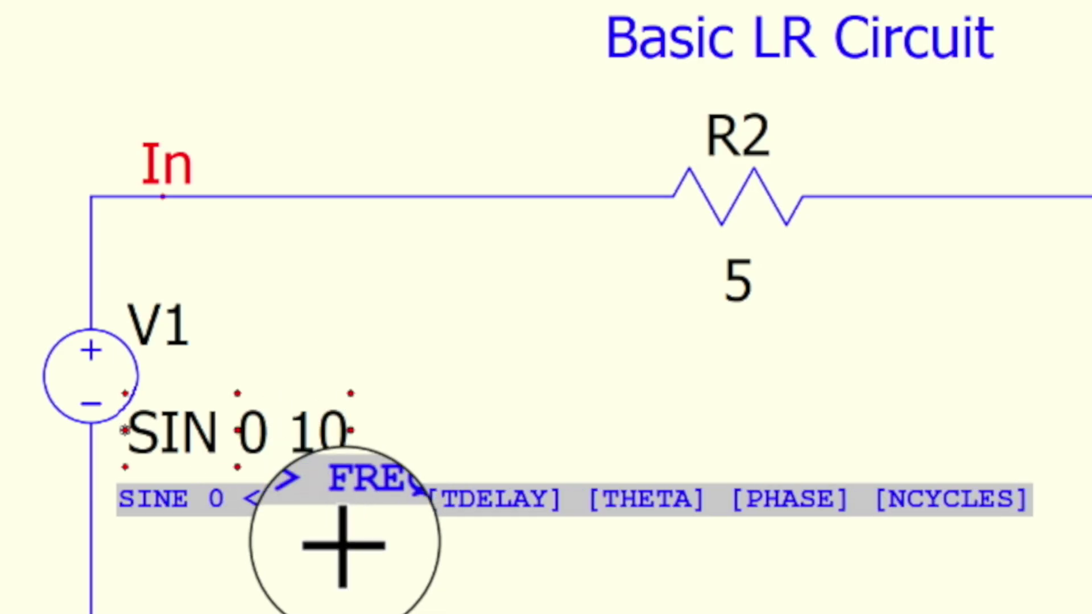
text( 60)
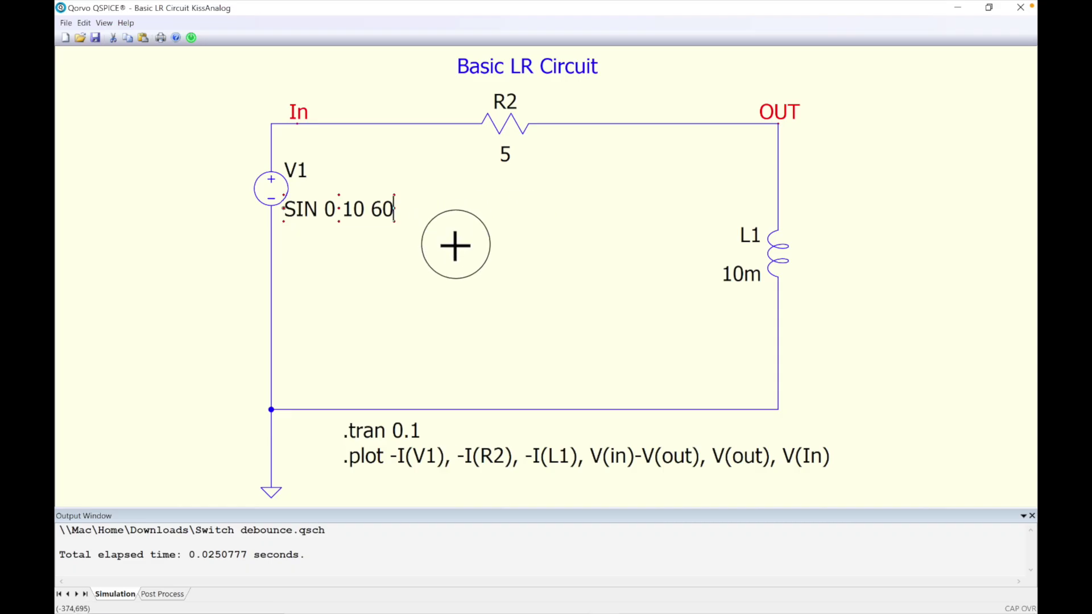
key(Return)
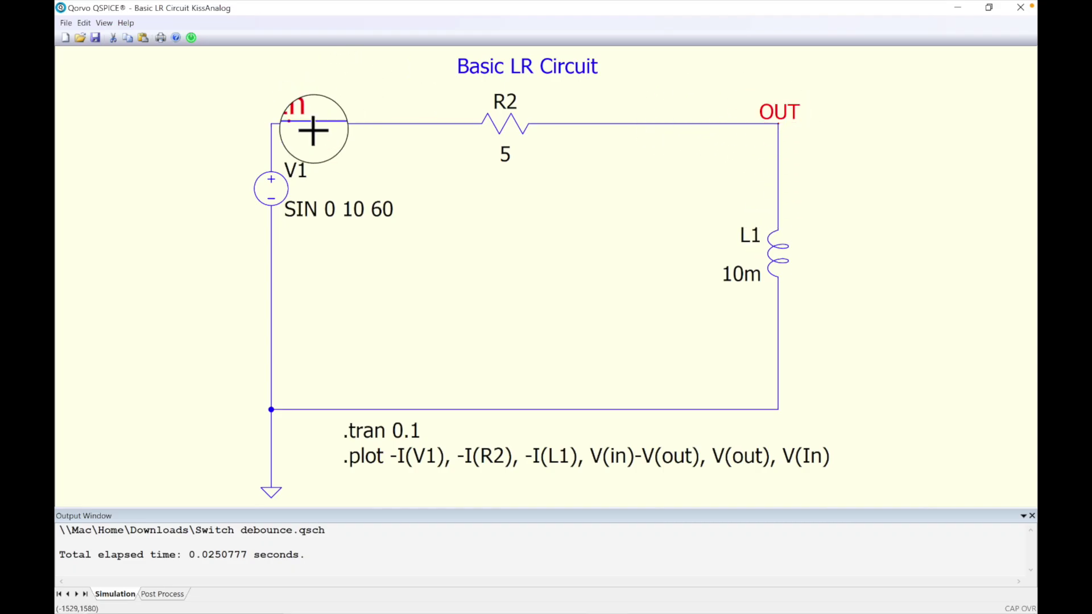
Reposition the In label with its wire corner and shift the ground symbol up 100 units.
drag(329, 129, 243, 152)
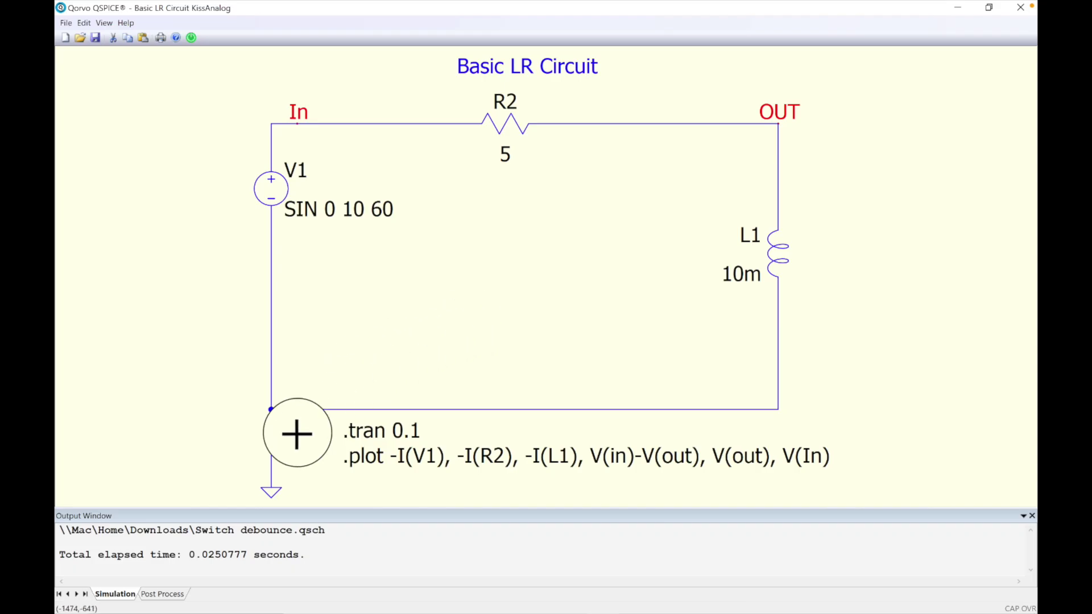
drag(277, 490, 273, 463)
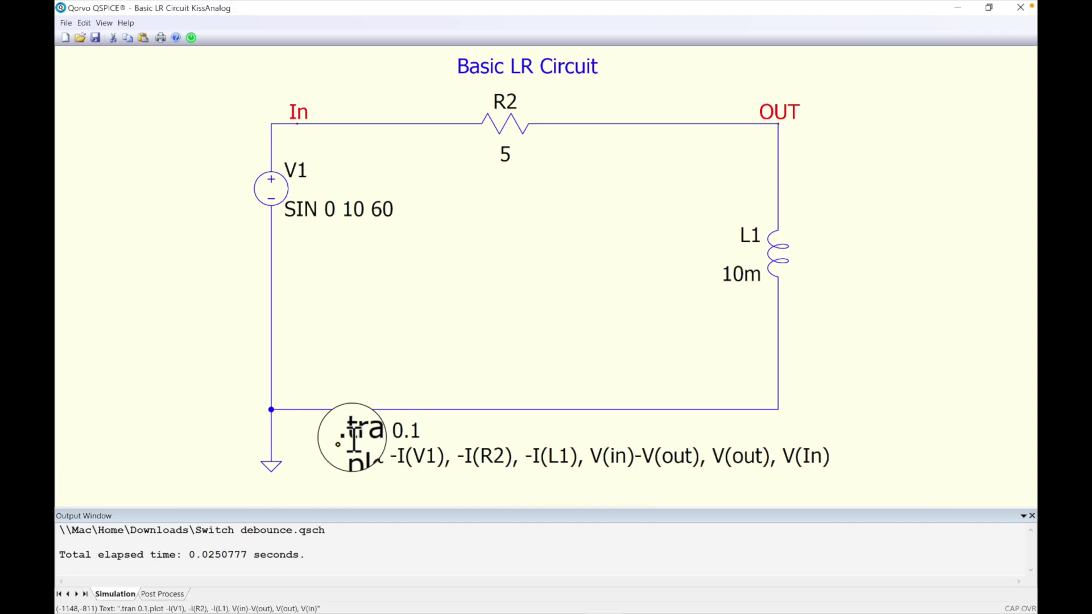
click(417, 434)
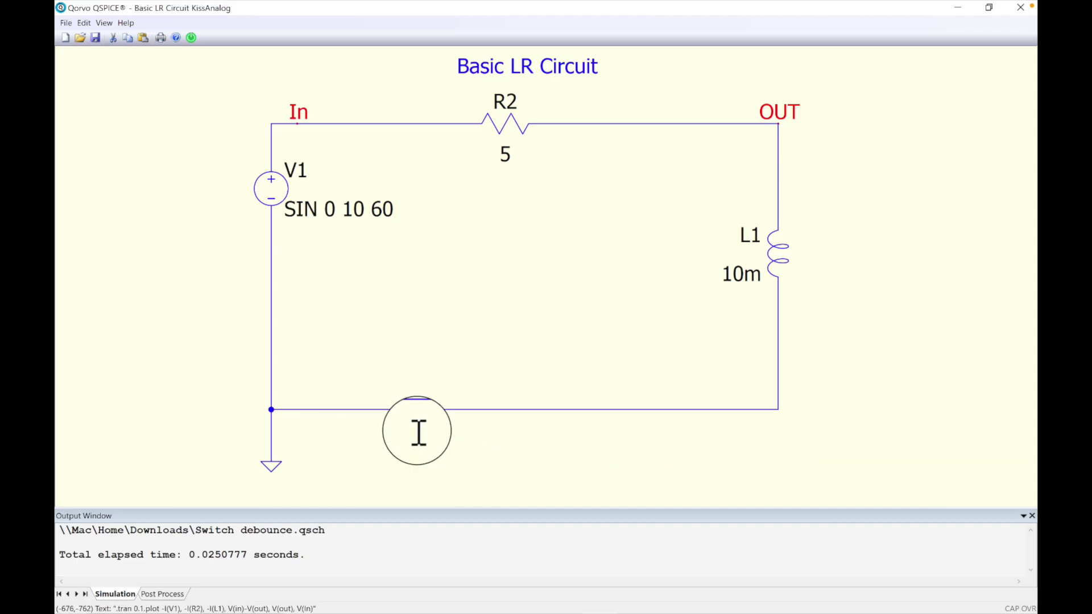
click(418, 434)
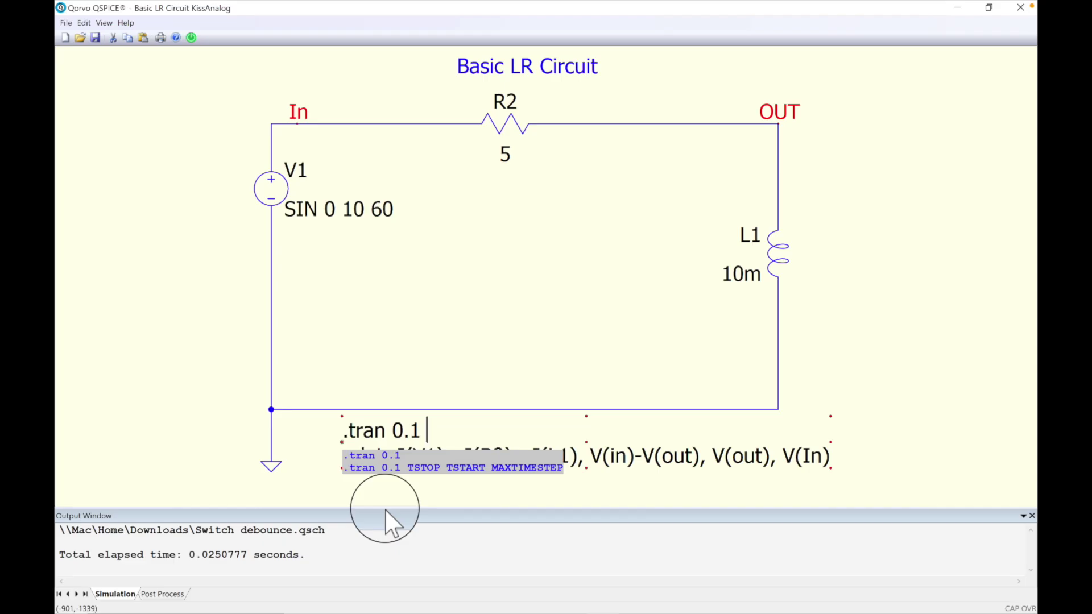
click(391, 496)
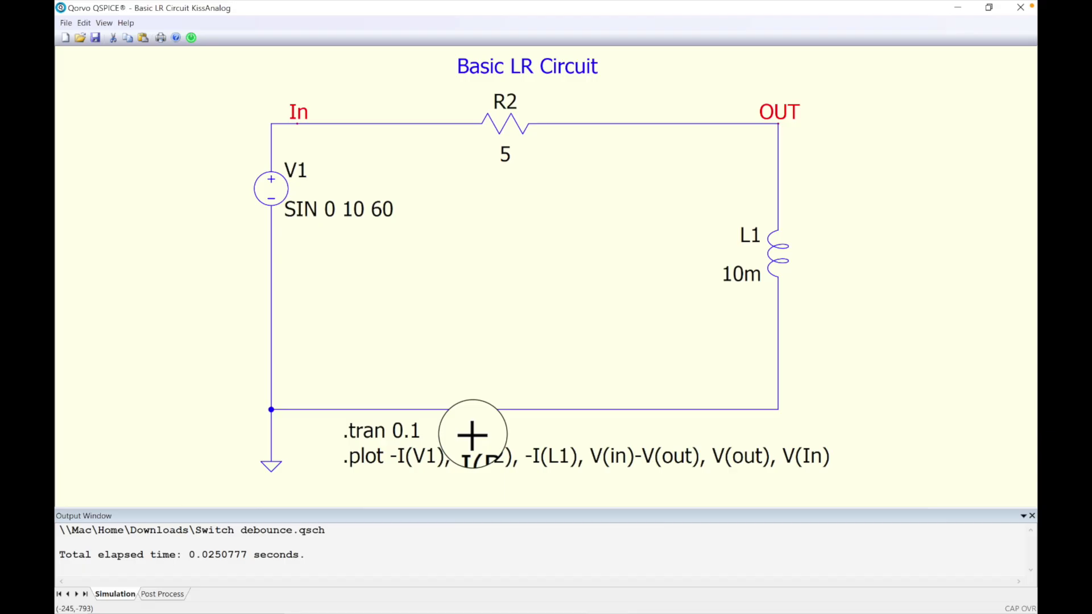
Run the transient simulation of the LR circuit.
click(191, 37)
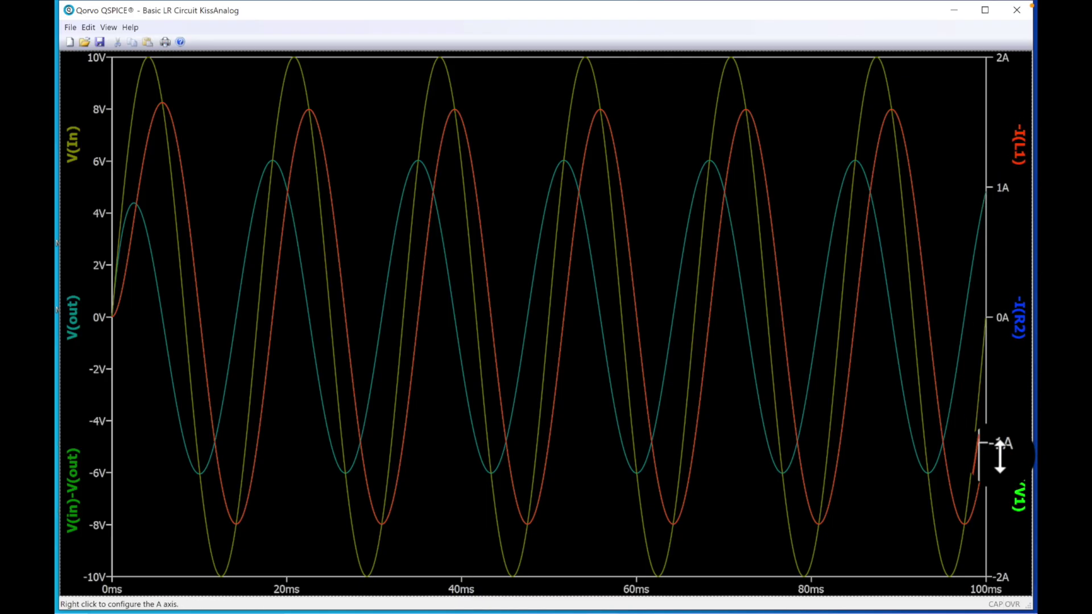
Highlight the -I(V1), -I(R2) and -I(L1) current traces in turn.
click(1019, 497)
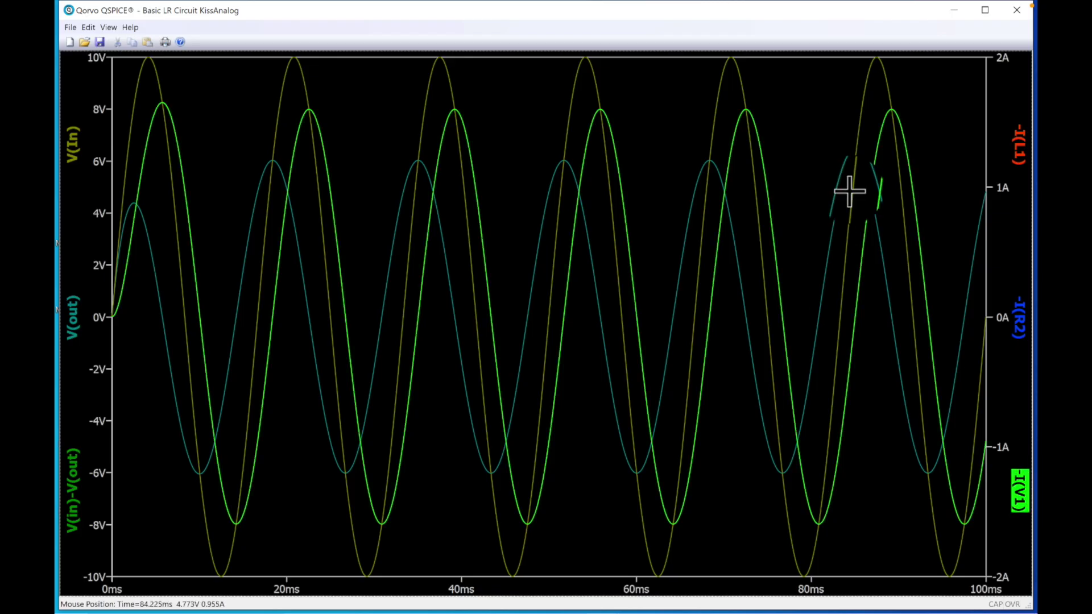
click(1023, 340)
click(1022, 330)
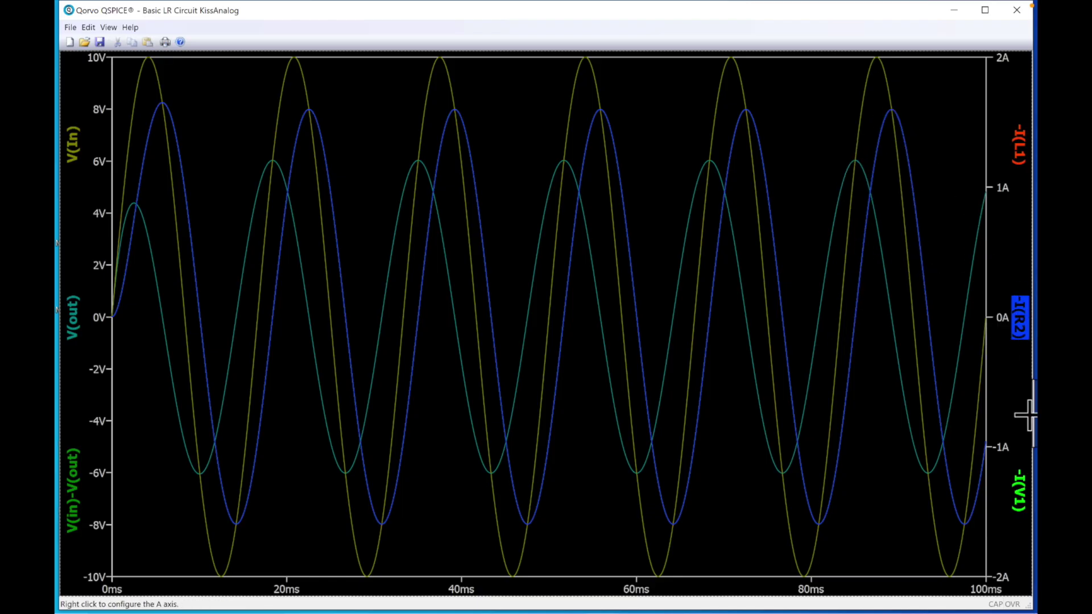
click(1018, 472)
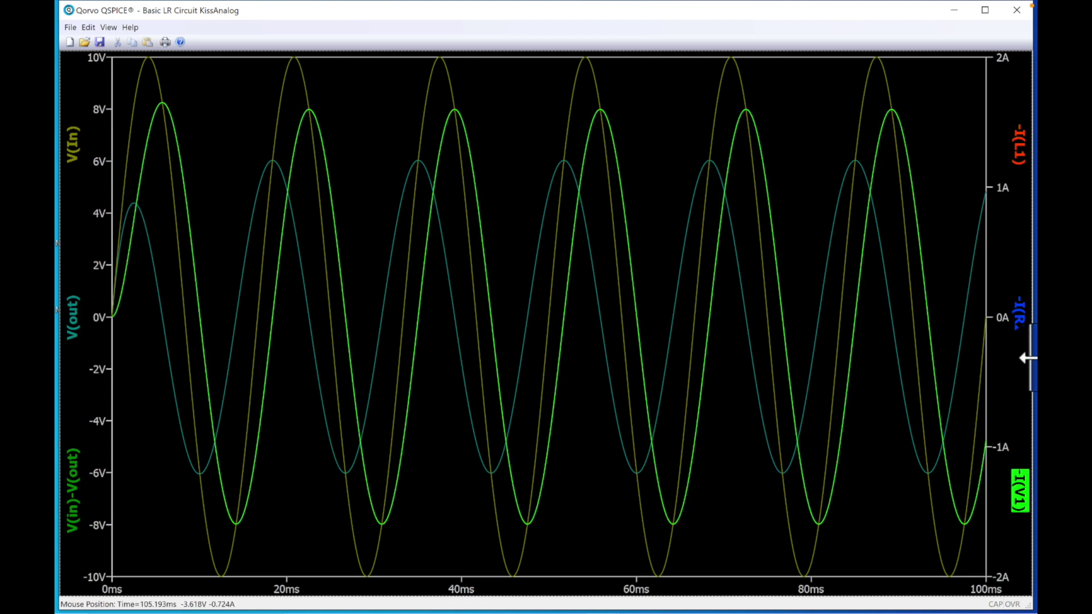
click(1016, 317)
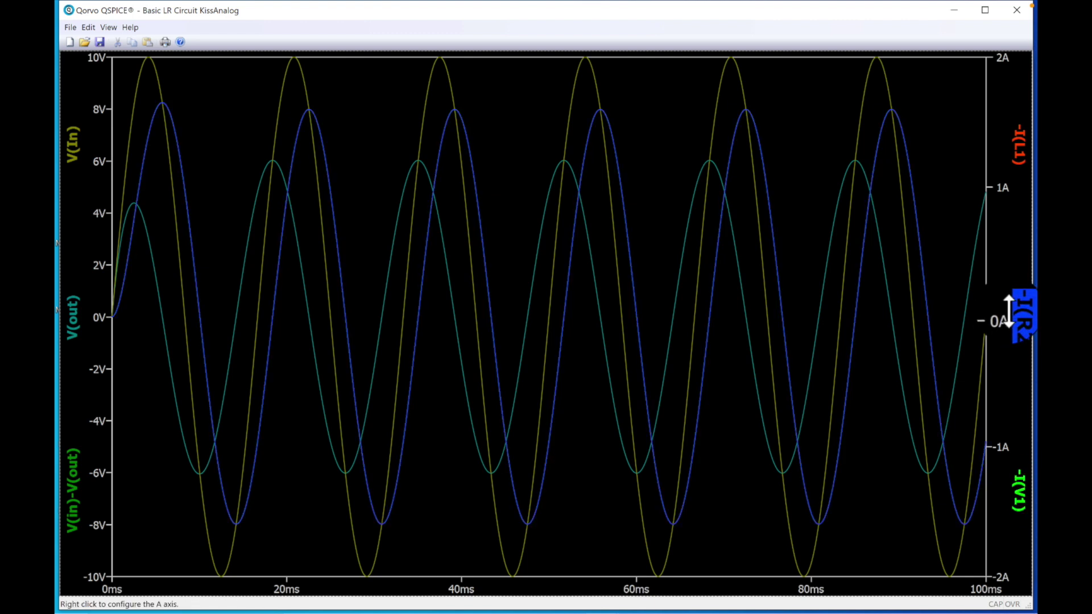
click(1021, 151)
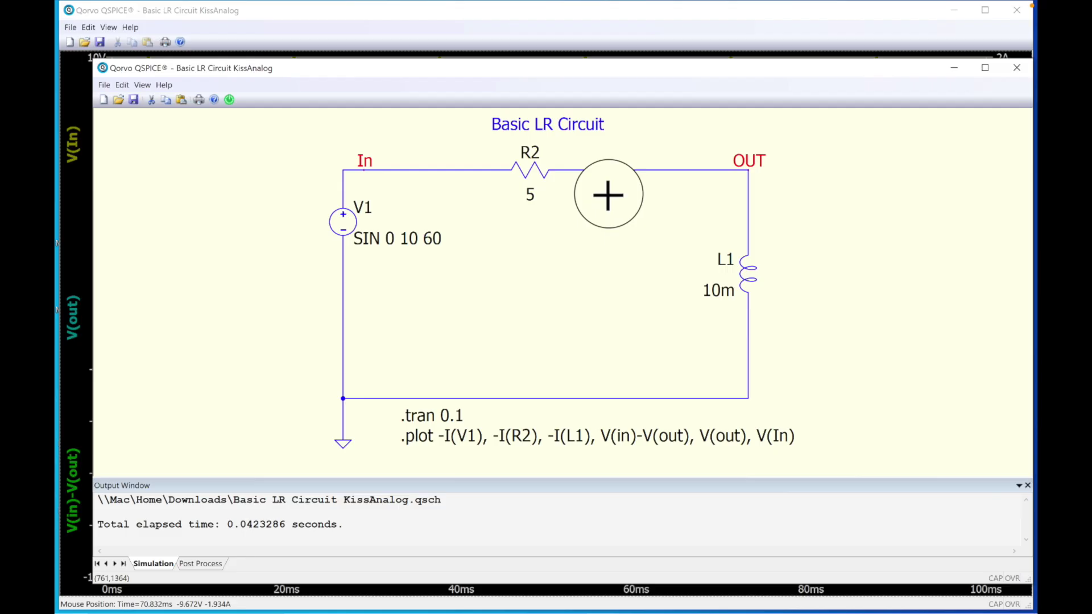
Bring the V(in)-V(out) and -I(R2) traces to the front of the waveform plot.
click(68, 217)
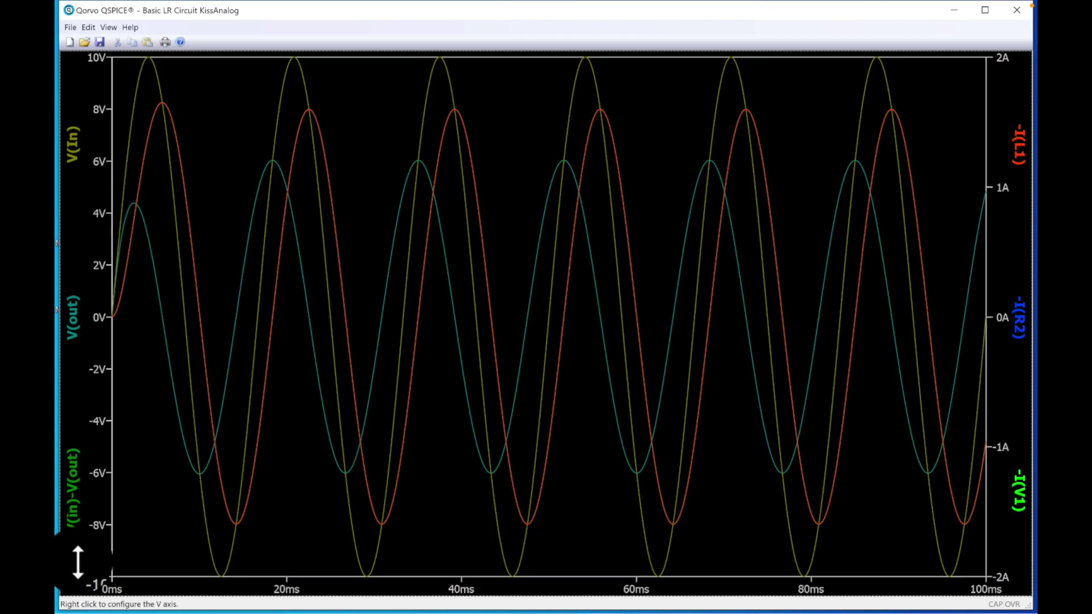
click(77, 487)
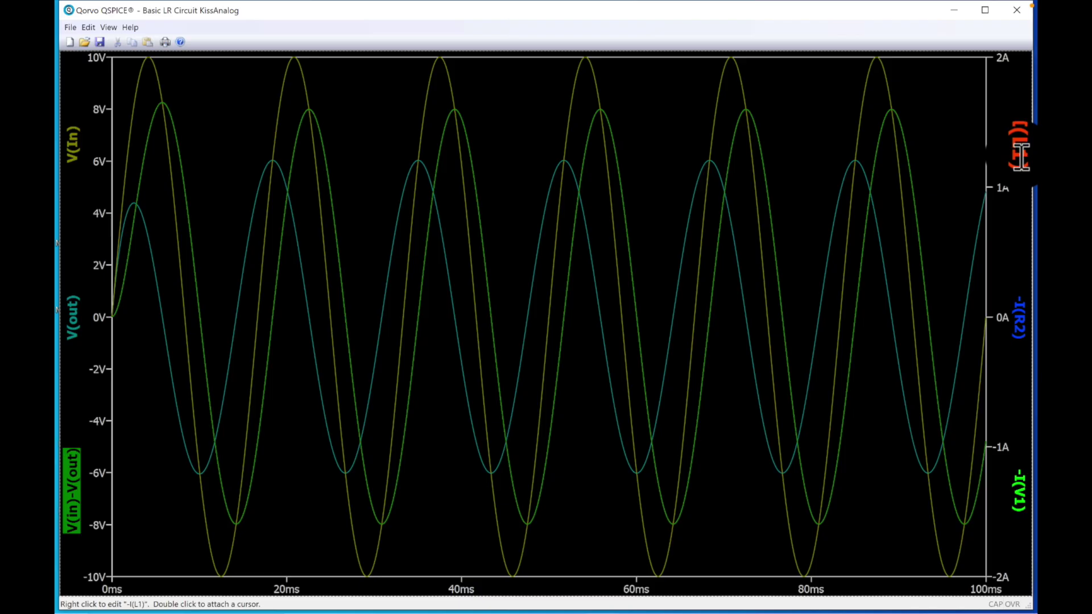
click(1022, 321)
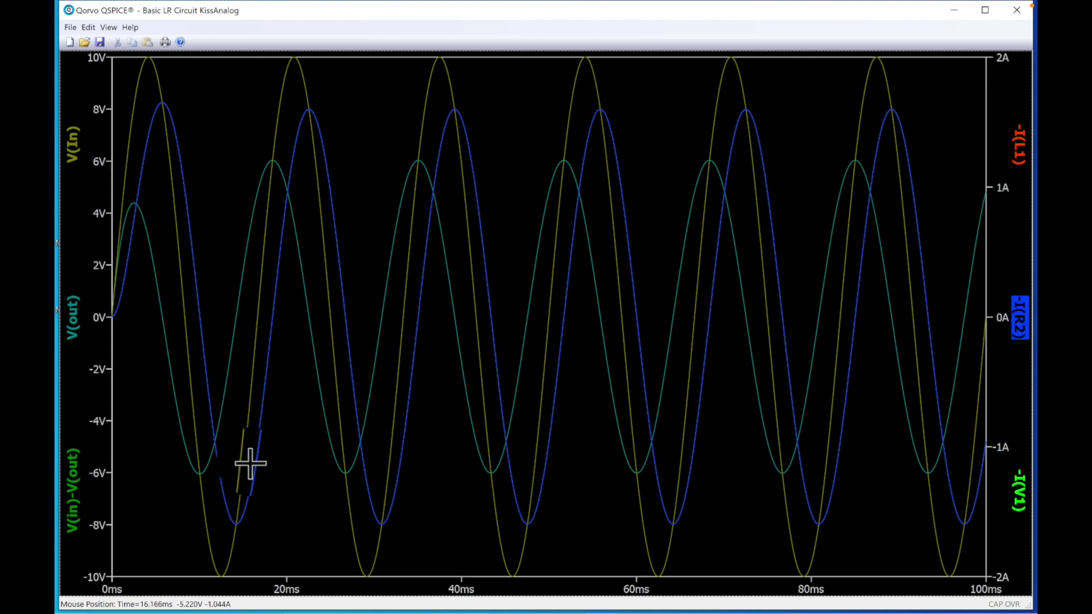
click(74, 503)
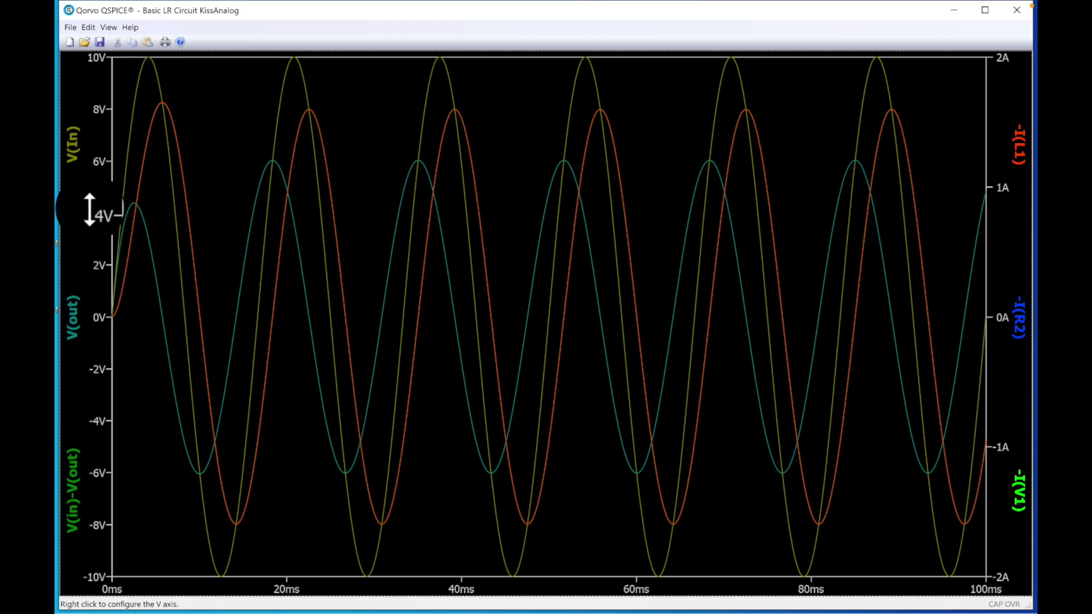
Set the voltage axis to span -12V at the bottom and 12V at the top.
right_click(89, 210)
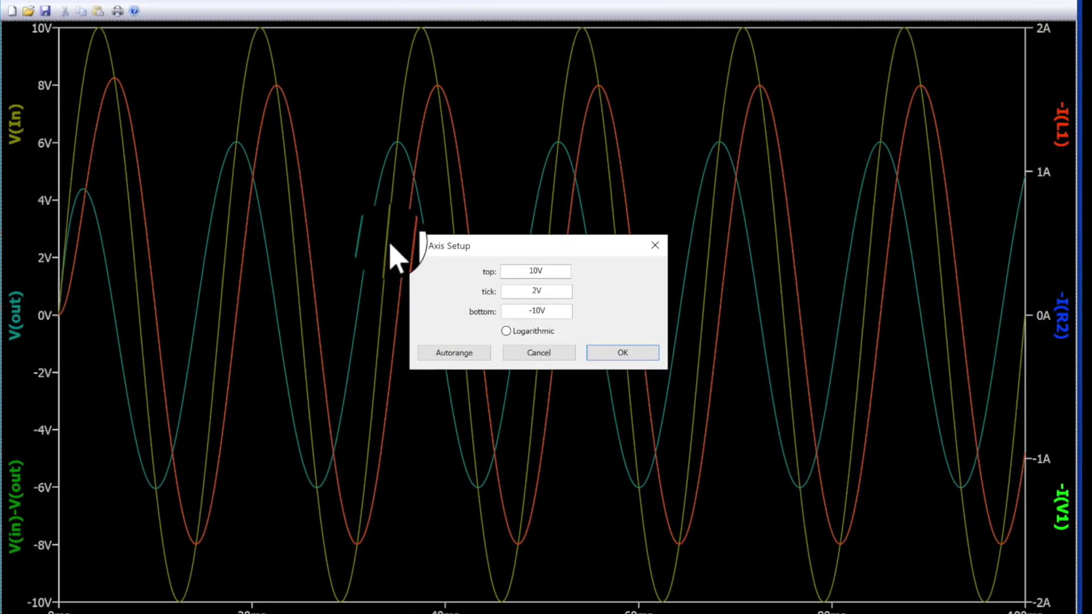
click(512, 250)
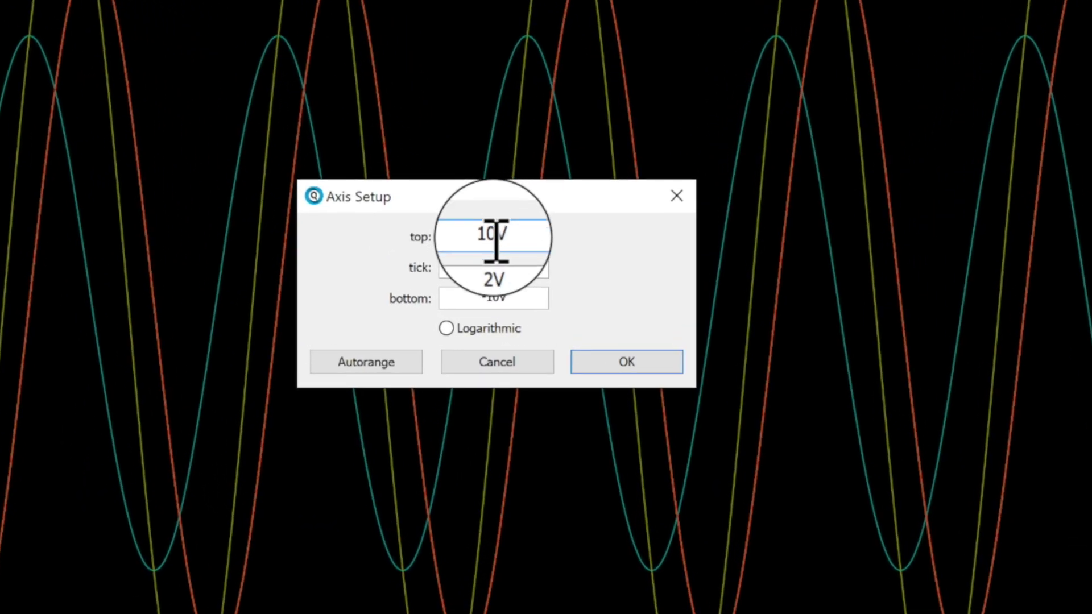
double_click(490, 237)
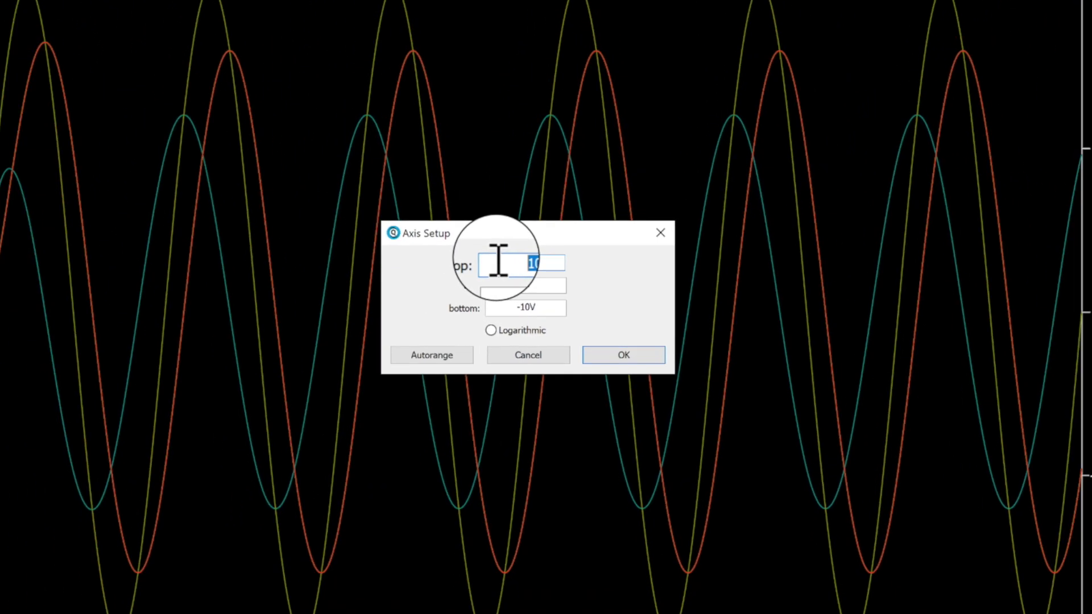
text(12V)
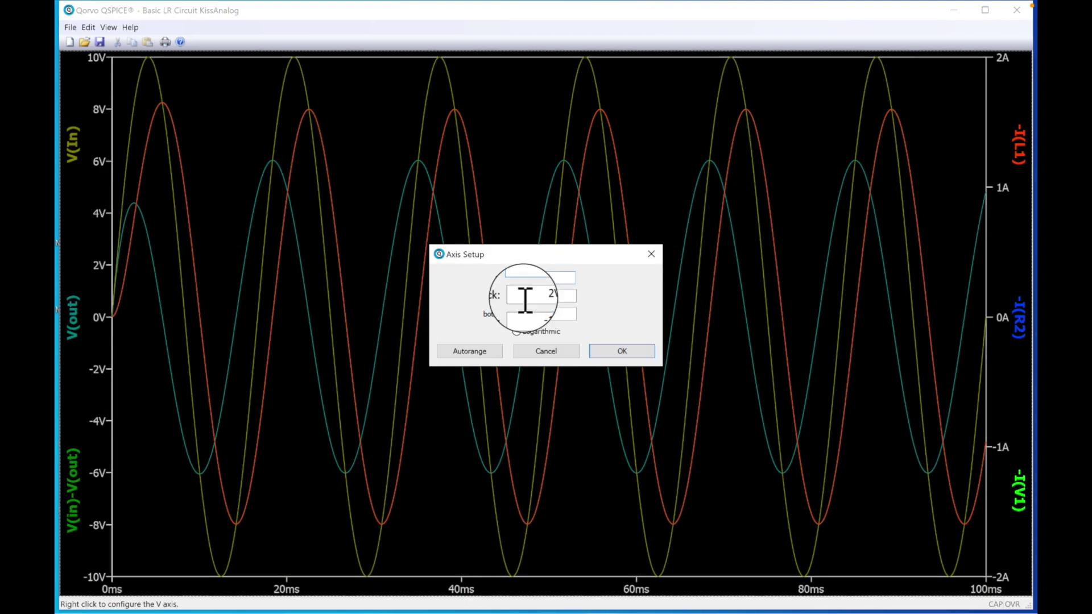
click(549, 315)
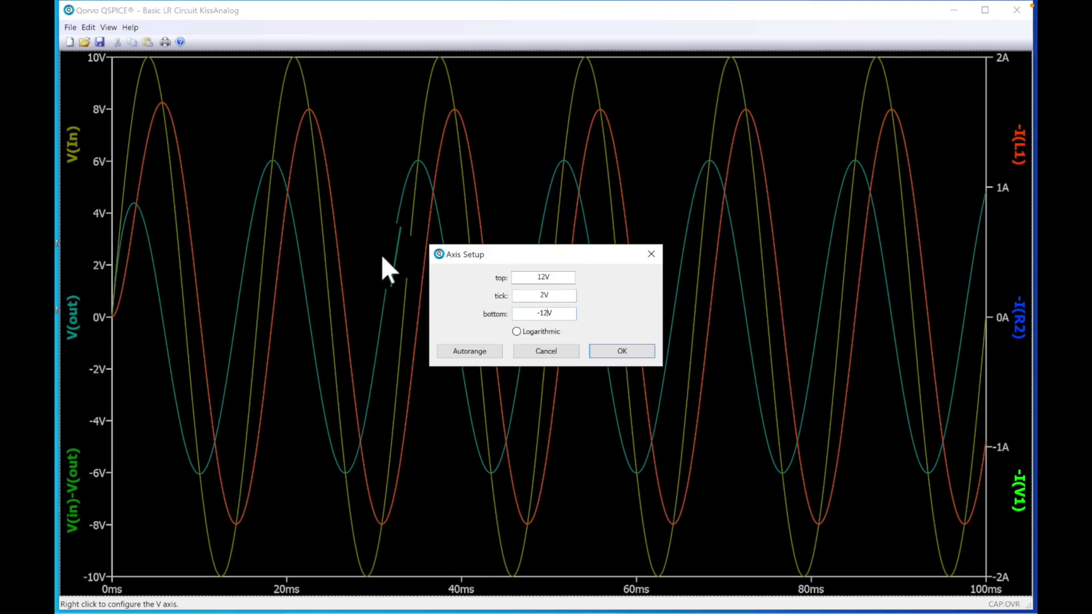
click(622, 351)
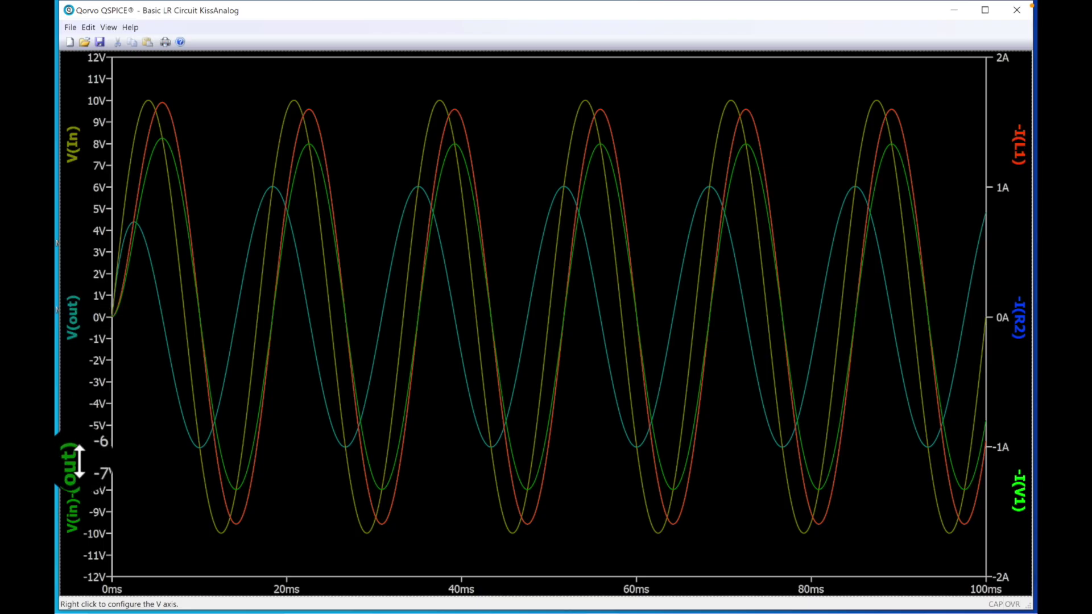
Bring V(in)-V(out) to the front and zoom the plot to the 20ms–70ms cycles.
click(74, 489)
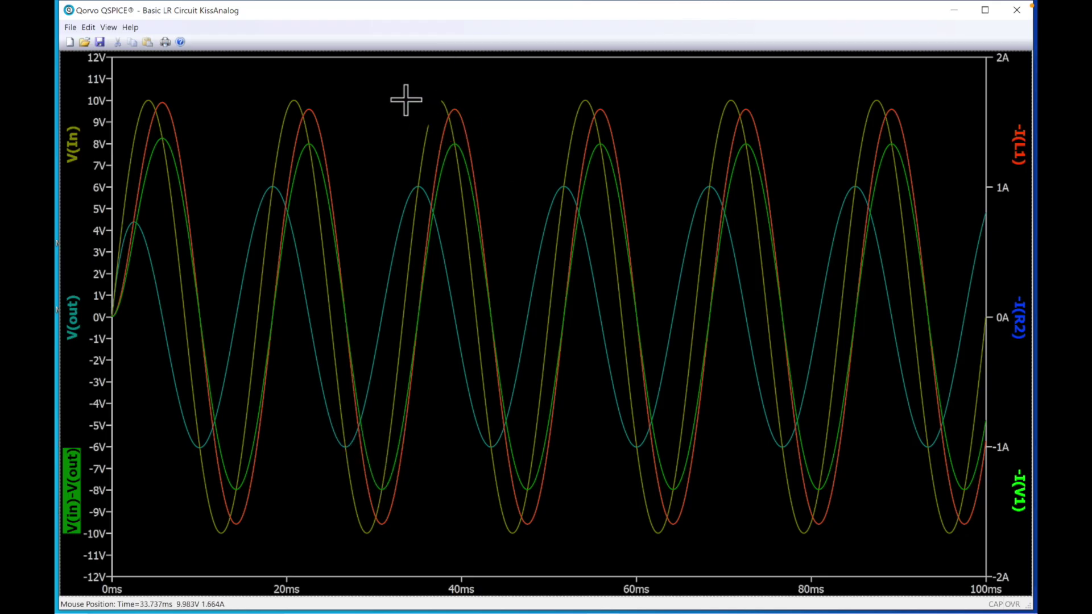
drag(365, 75, 668, 553)
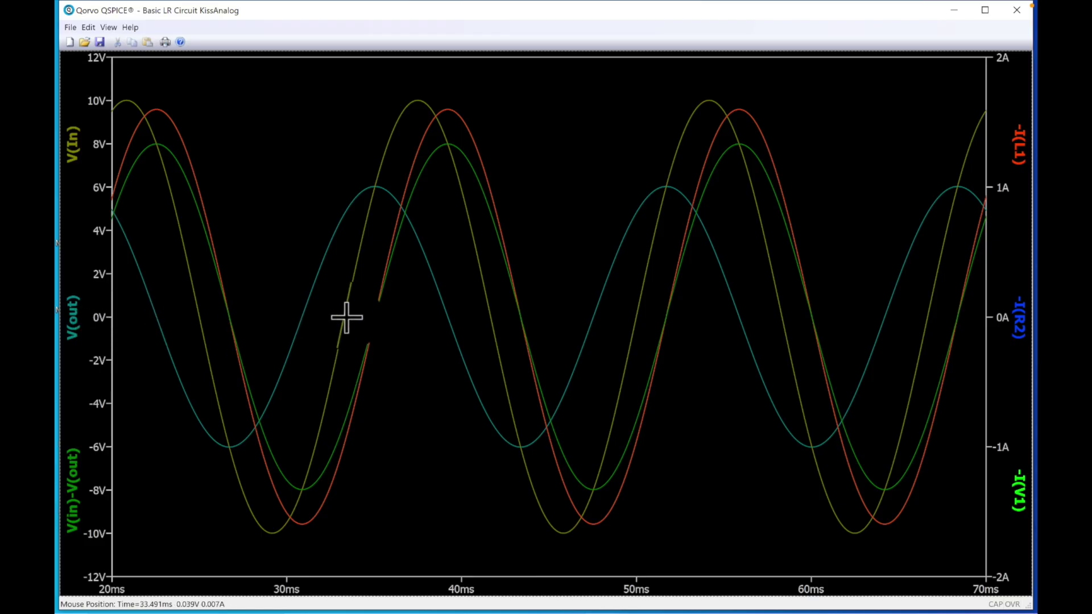
Turn on grid lines in the waveform plot.
right_click(254, 279)
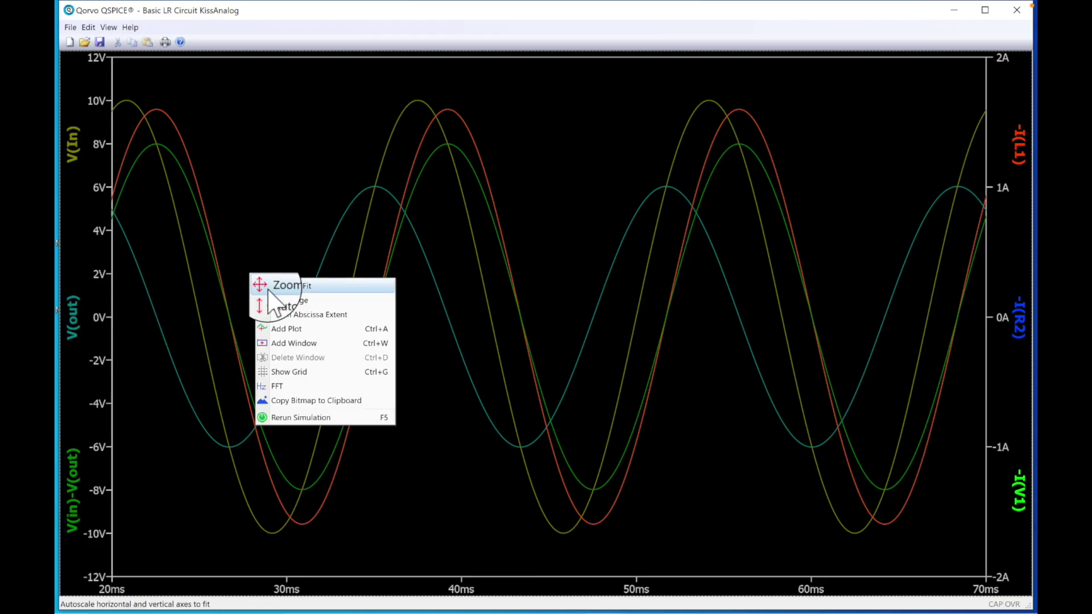
click(283, 372)
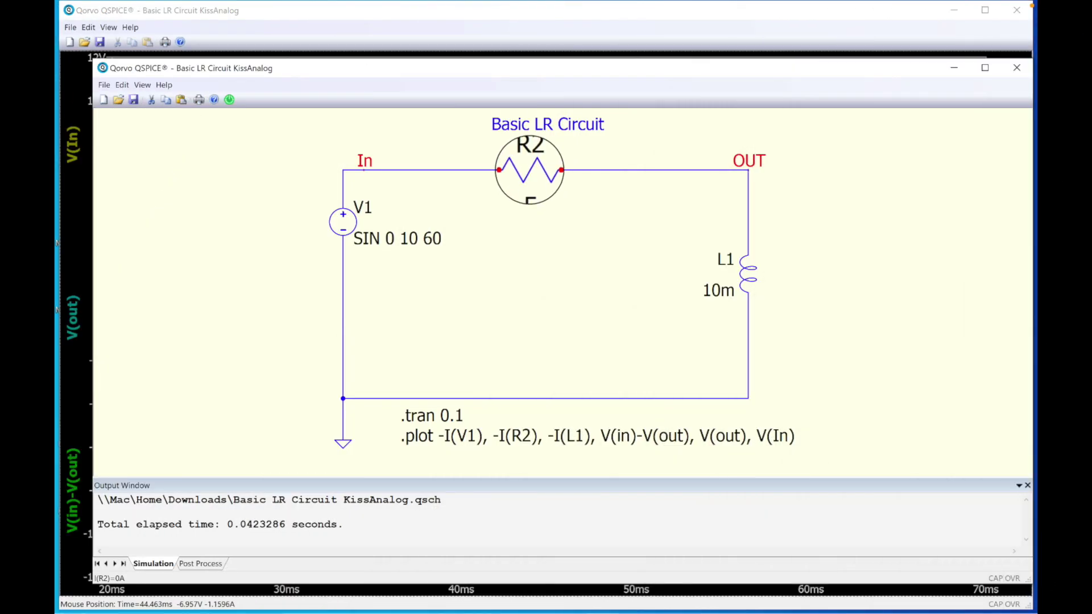
Probe the branch currents of R2, L1 and V1 from the schematic and view them on the plot.
click(530, 174)
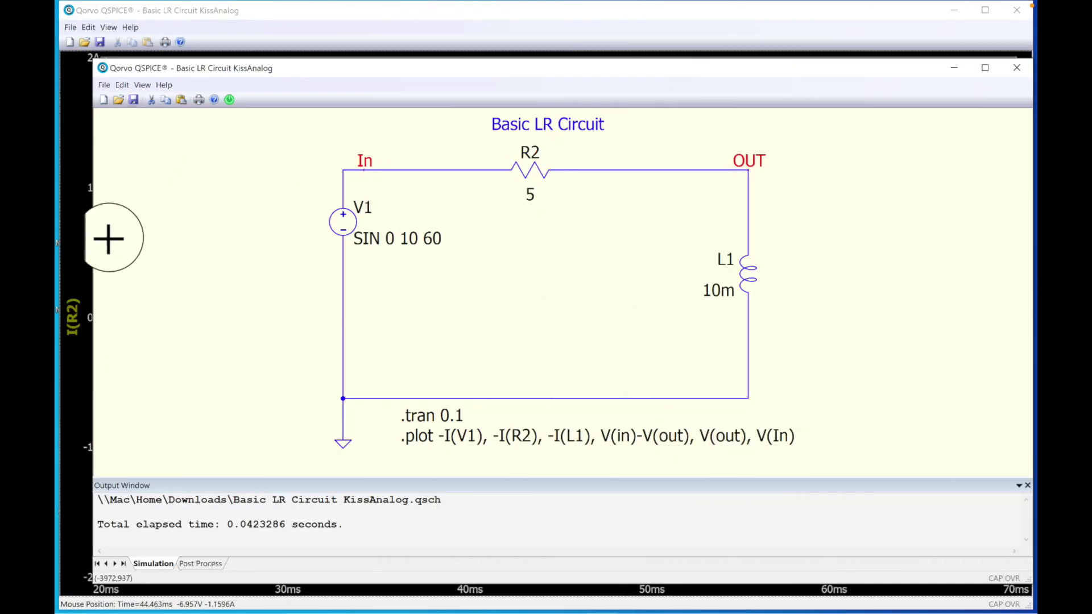
click(83, 244)
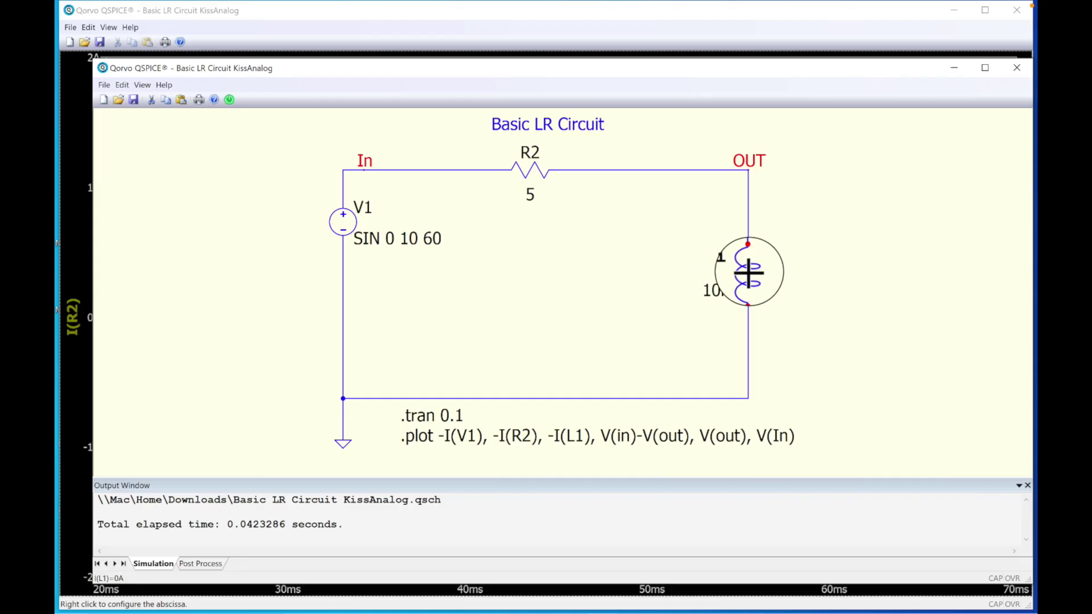
click(748, 272)
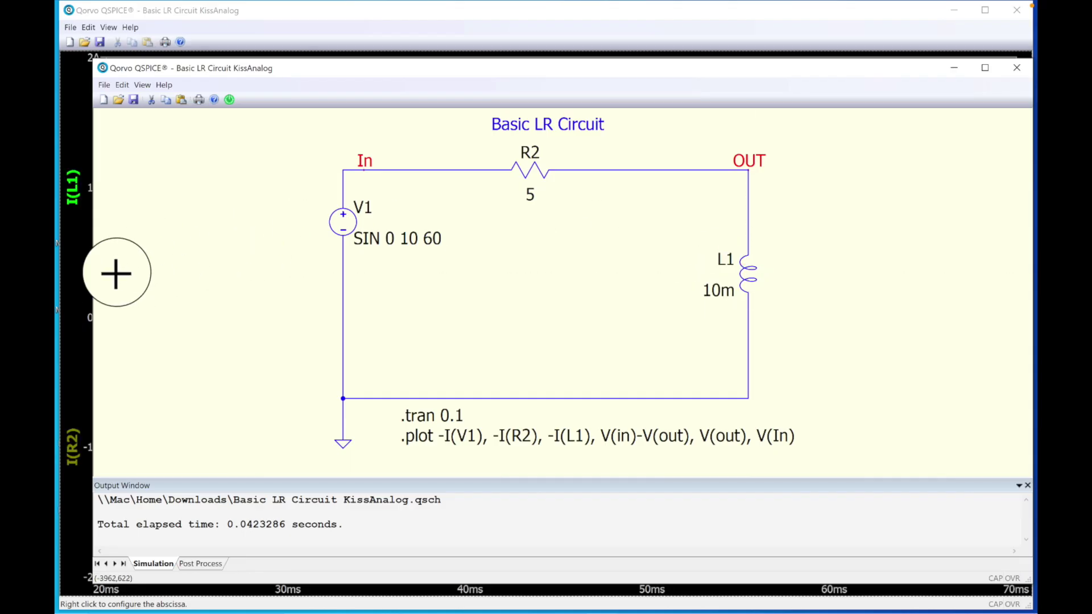
click(73, 291)
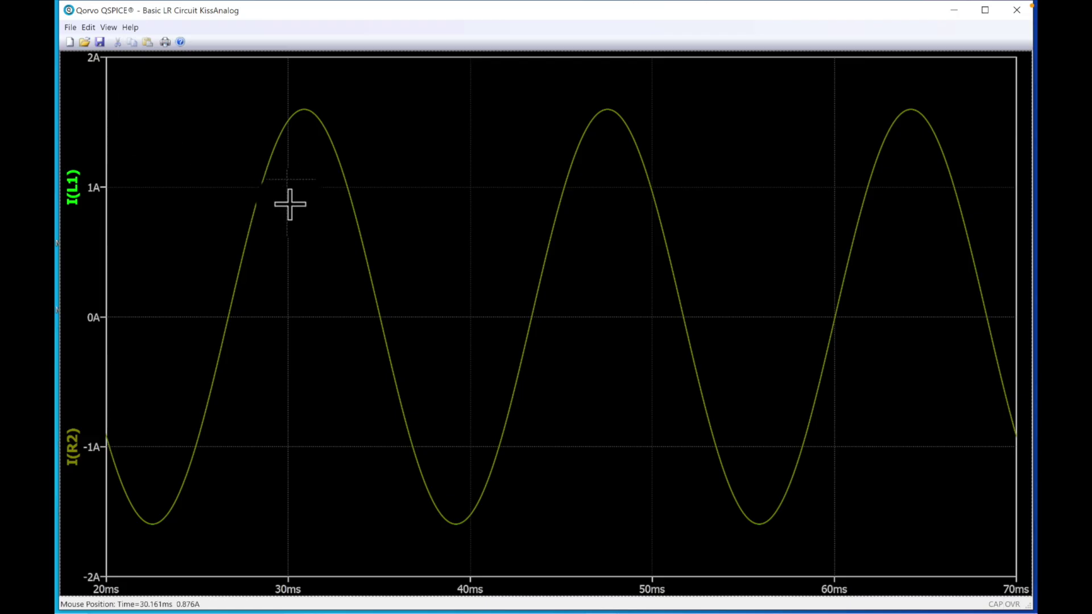
click(71, 188)
click(72, 448)
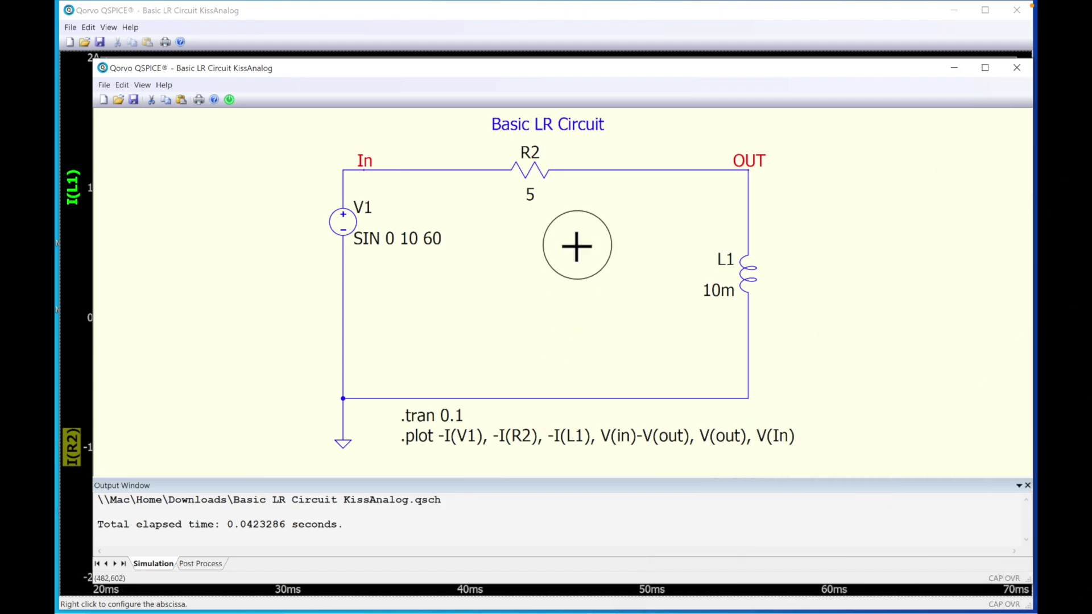
click(344, 226)
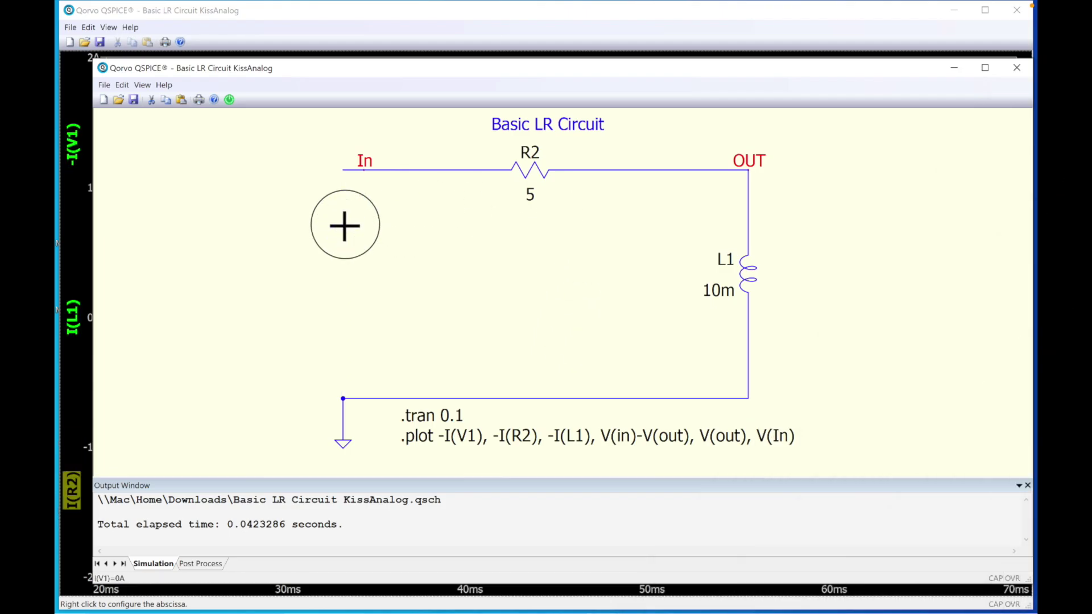
click(67, 241)
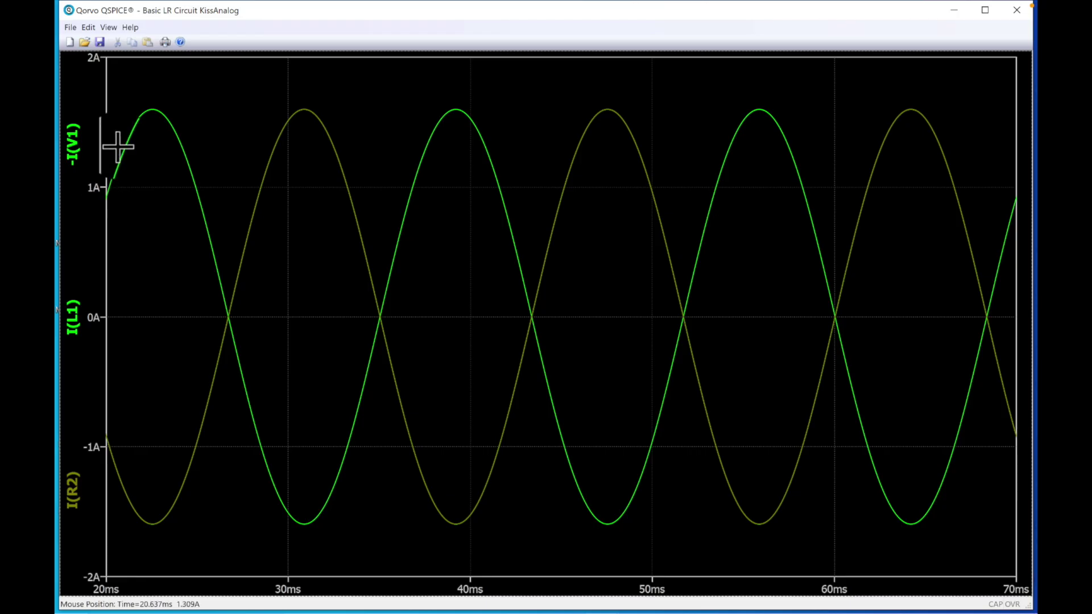